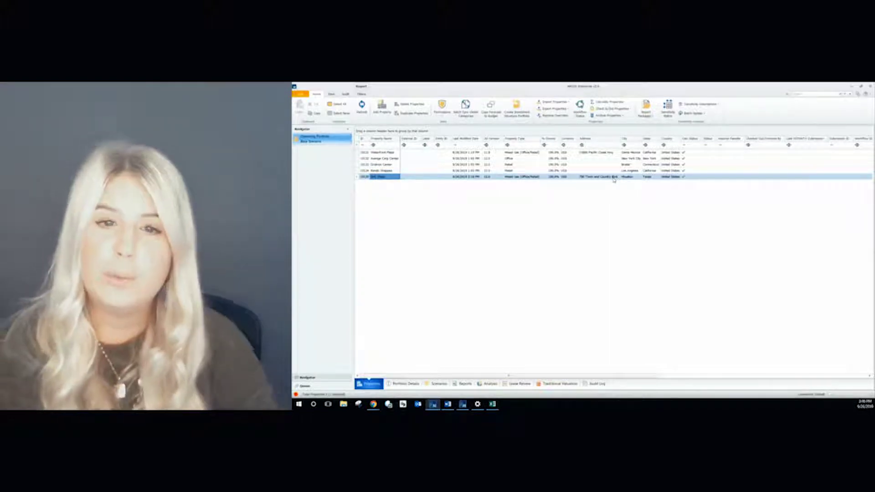
Step: Select the property names, then bring forward the ARGUS Enterprise 11.8 window showing the Operating Q2 portfolio
drag(369, 153, 378, 178)
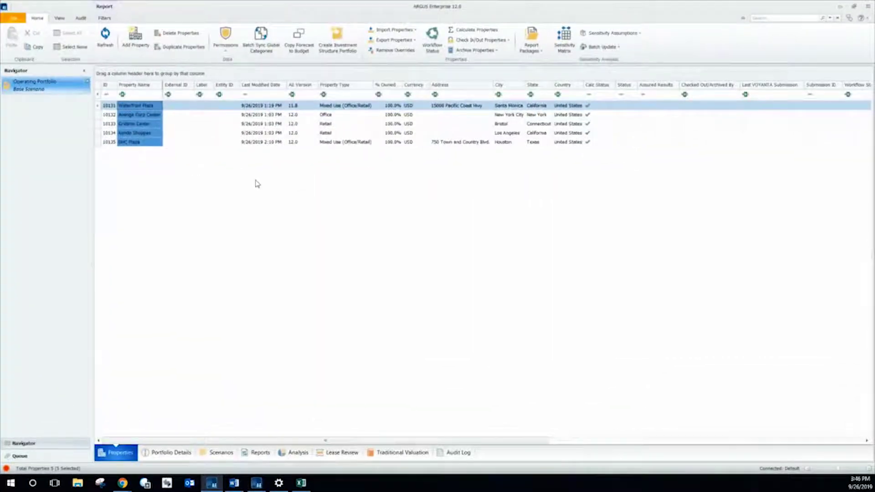
click(253, 486)
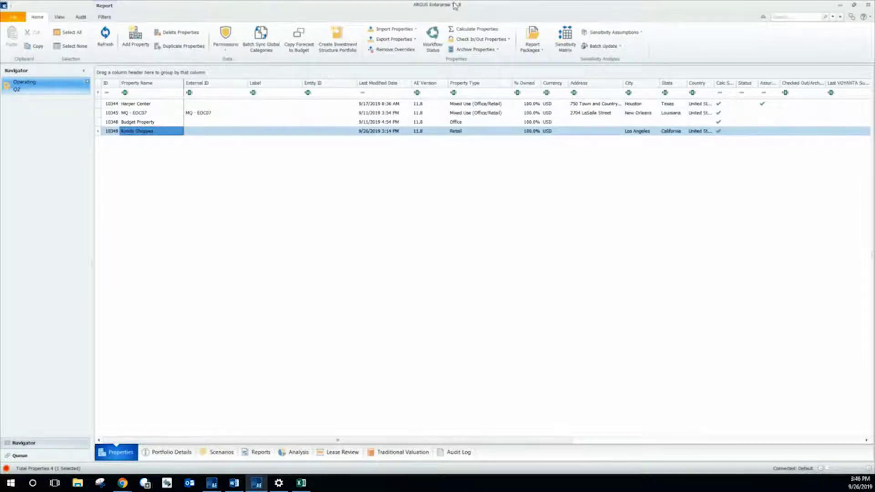
Step: Import the 12.0 WF Plaza.avux property asset file from the Desktop
click(411, 30)
click(403, 40)
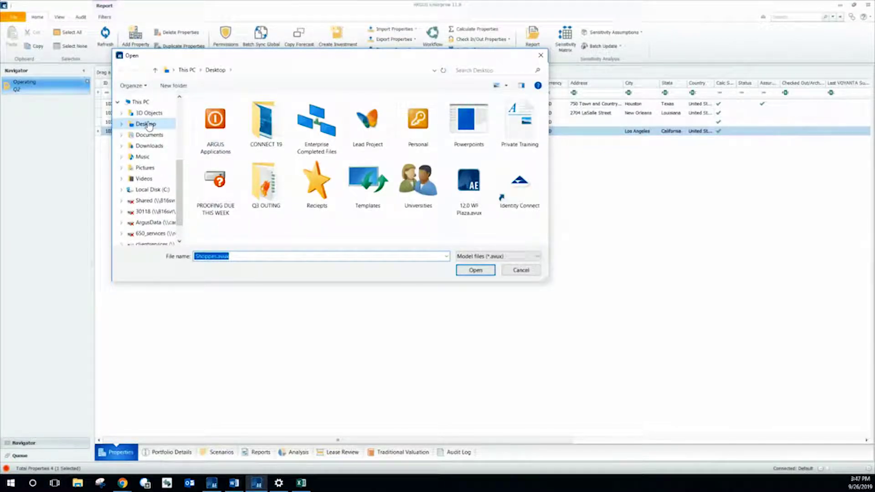
click(147, 124)
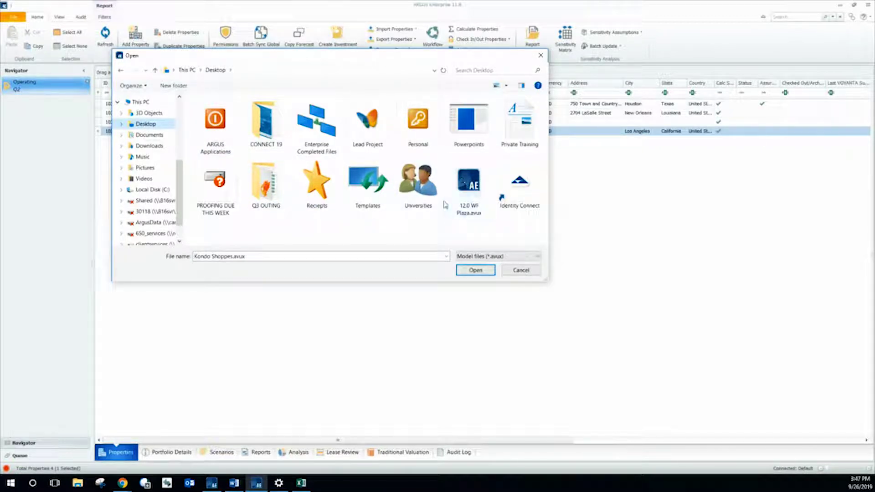
double_click(468, 189)
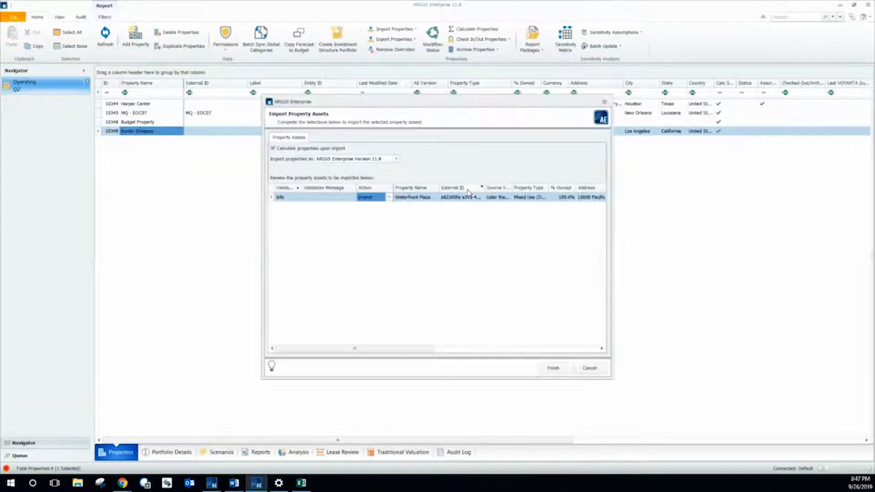
Step: Finish the Waterfront Plaza import; job 1513 reports 1 task completed and 1 failed
click(549, 370)
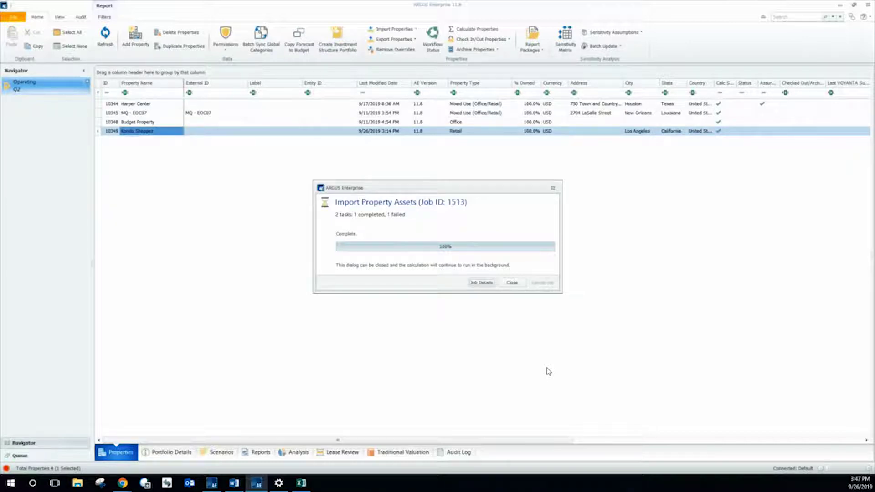
Step: Close the finished import job 1513 window
click(512, 283)
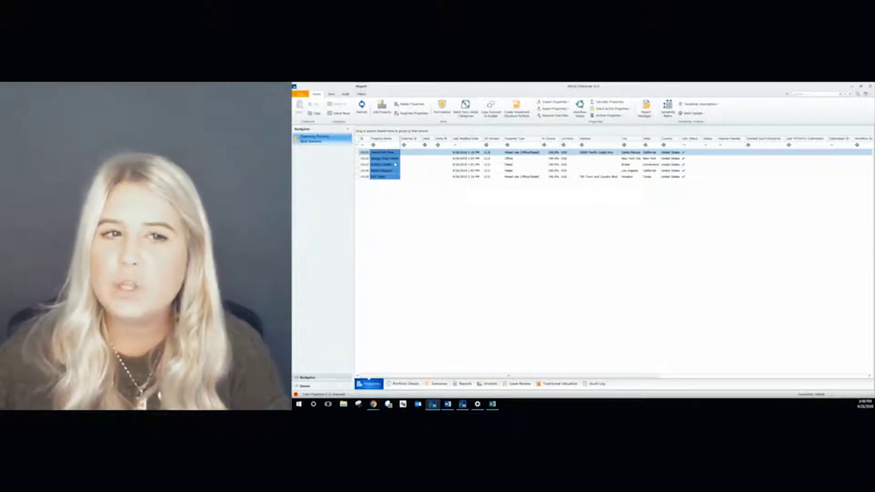
Step: Select all five properties and choose Export to ARGUS Enterprise Property Asset File
click(360, 152)
shift+click(357, 165)
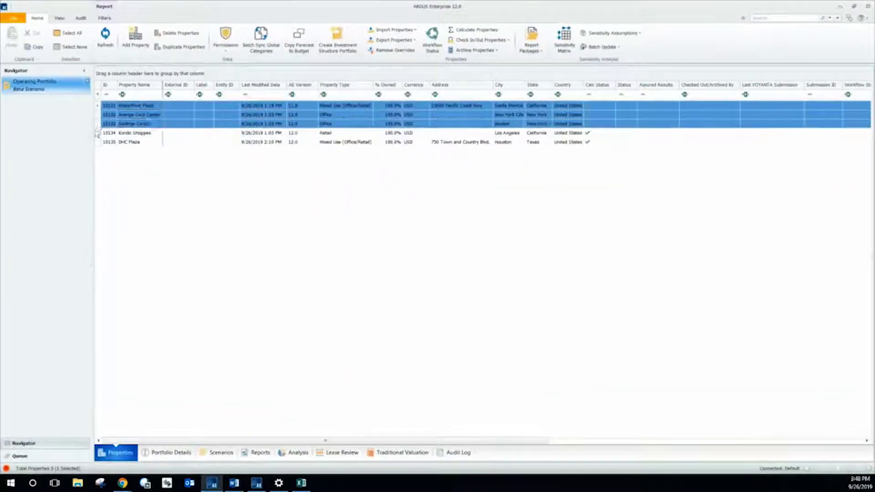
shift+click(98, 142)
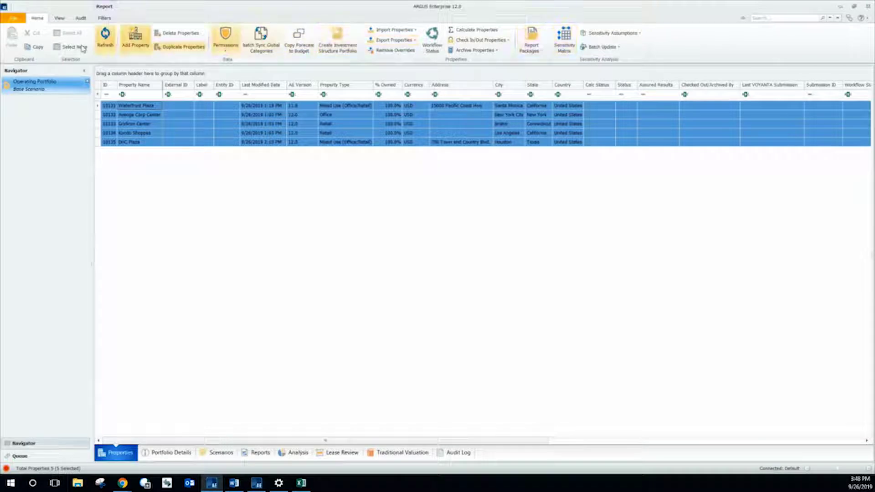
click(394, 40)
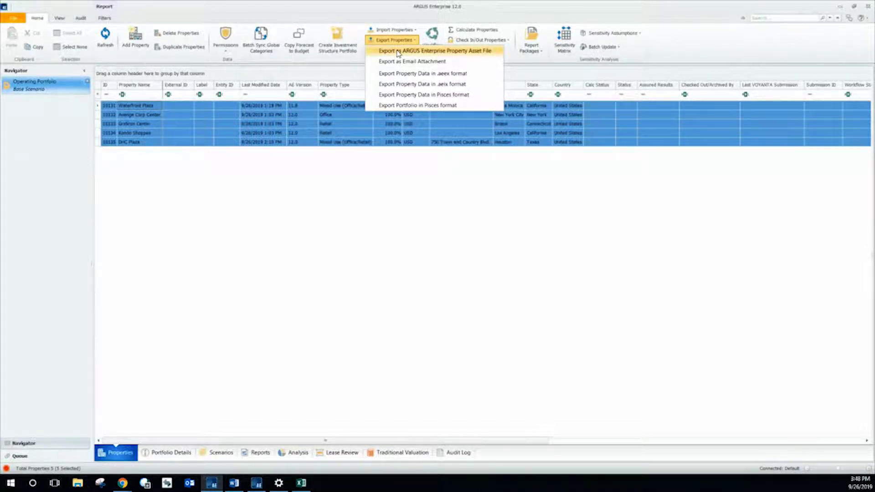
click(399, 54)
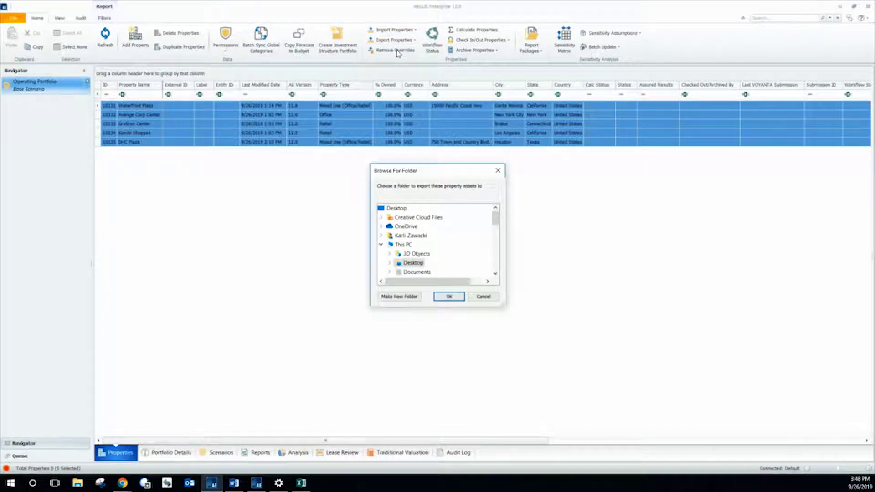
Step: Confirm the Desktop as the destination folder for the five-property export
click(398, 210)
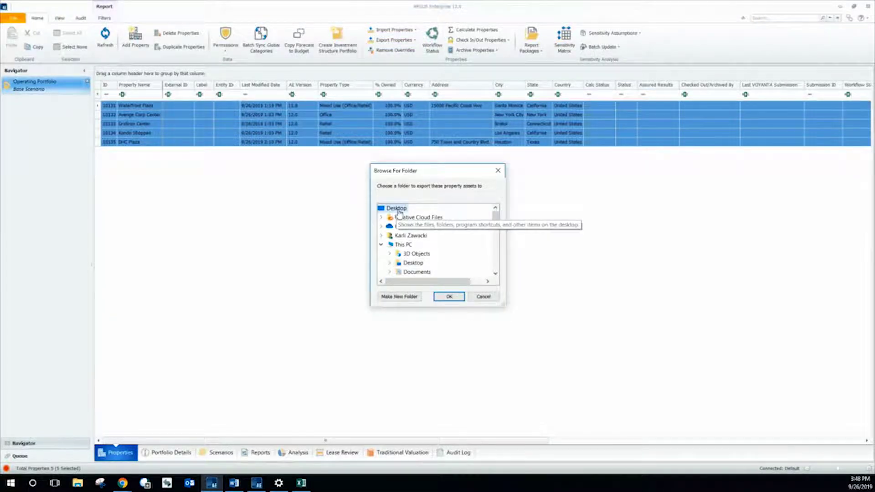
scroll(426, 244, down, 2)
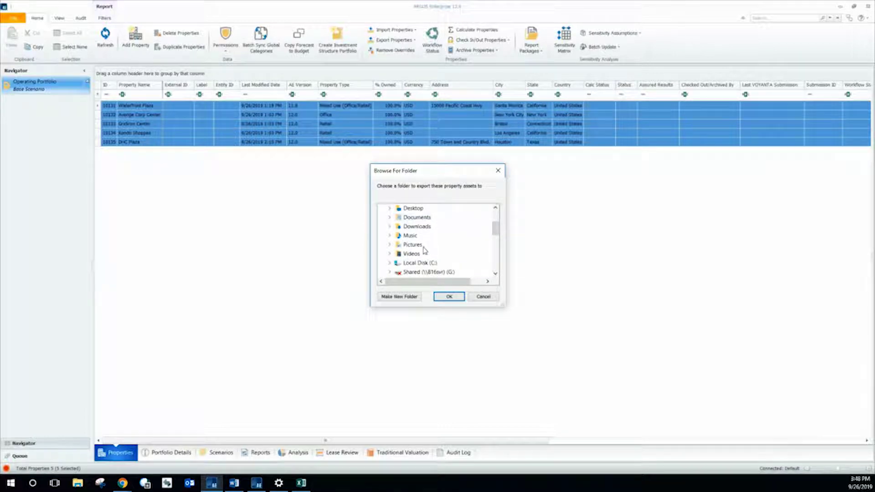
click(417, 226)
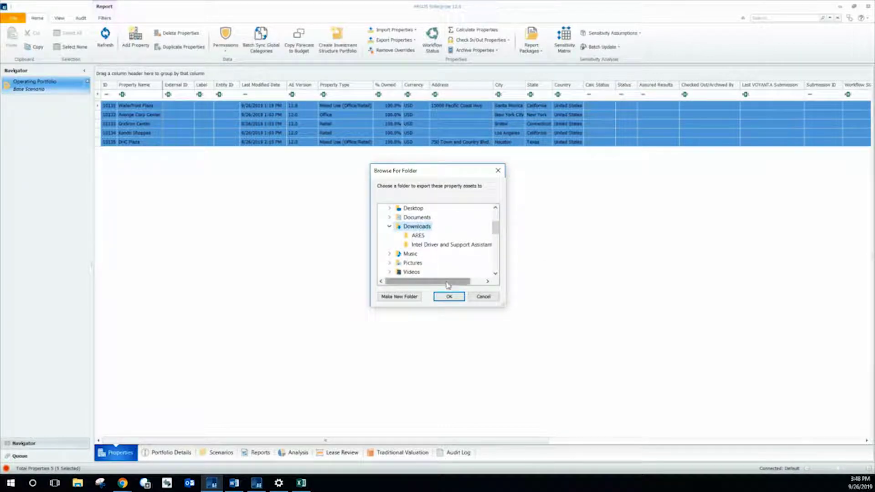
scroll(416, 231, up, 2)
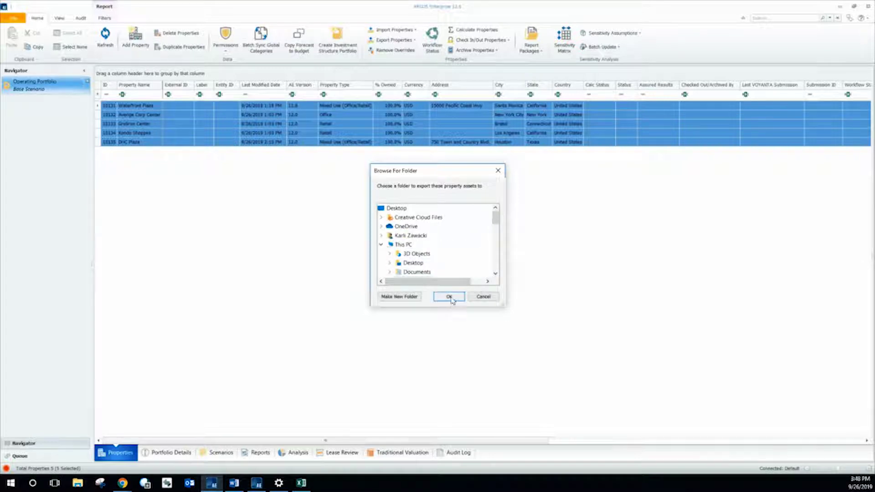
click(449, 296)
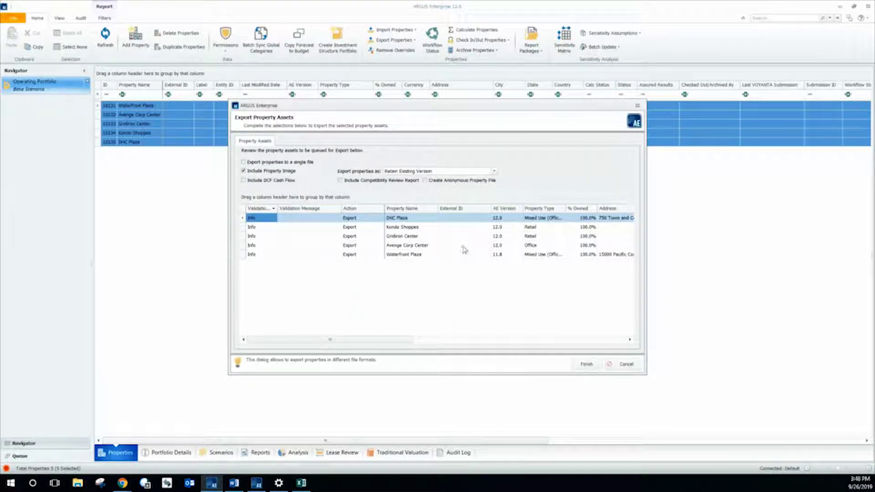
Step: Export the five properties as version 11.8.3, with job 203 completing all 6 tasks
click(425, 173)
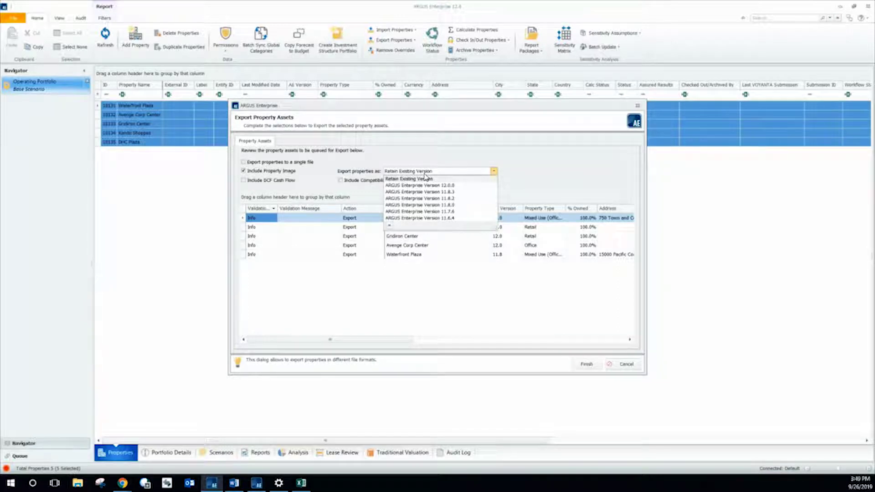
click(423, 179)
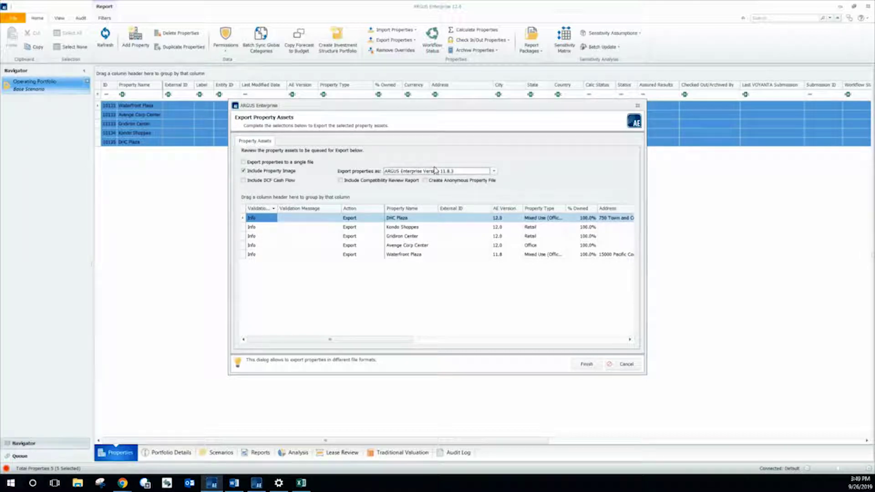
click(586, 364)
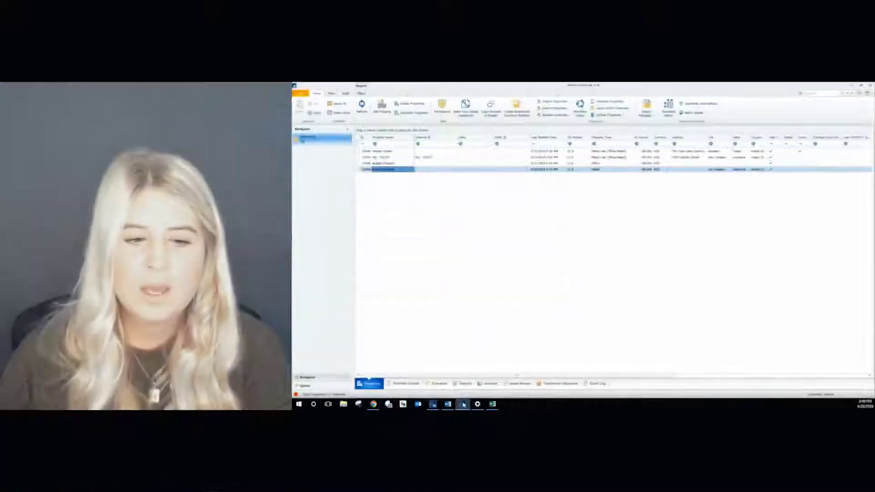
mouse_move(256, 482)
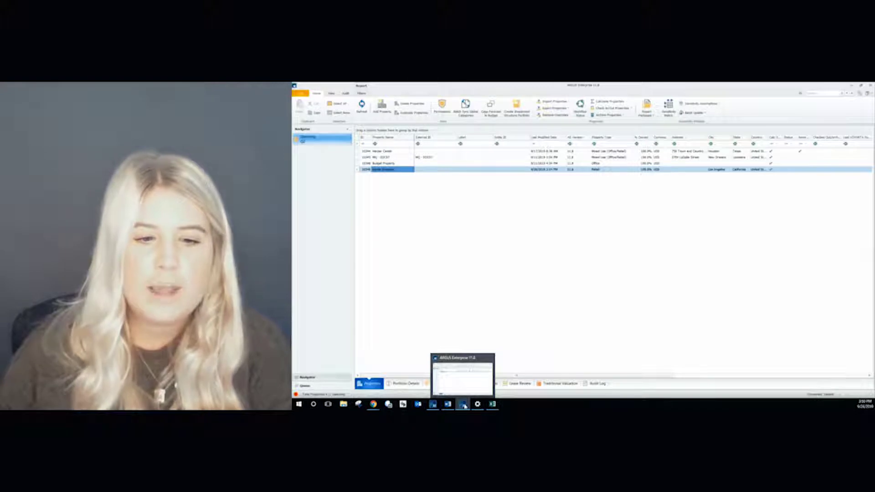
Step: Switch to the 12.0 window and open the DHC Plaza property from the Operating Portfolio
click(434, 404)
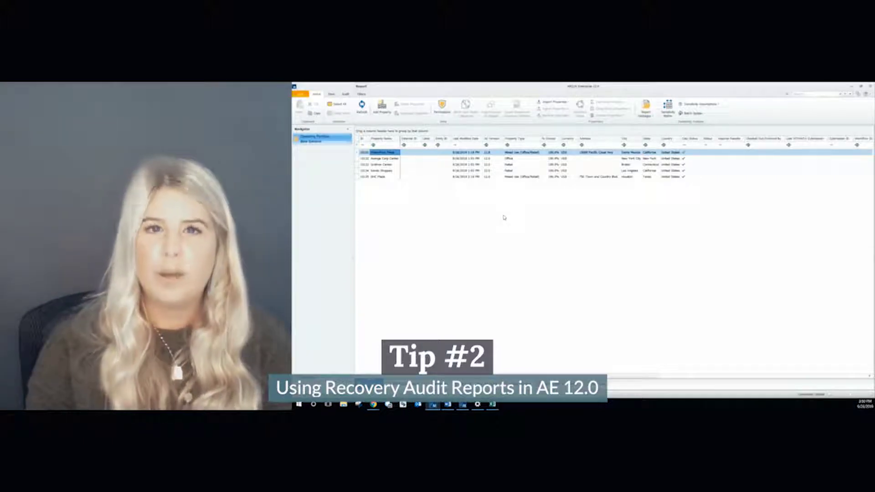
click(390, 178)
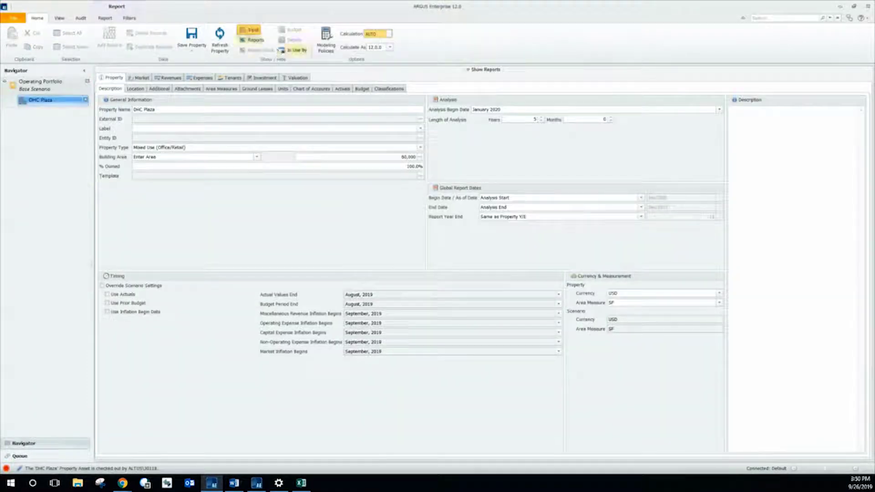
Step: Show DHC Plaza's Recovery Detail by Expense audit report for Real Estate Taxes
click(247, 30)
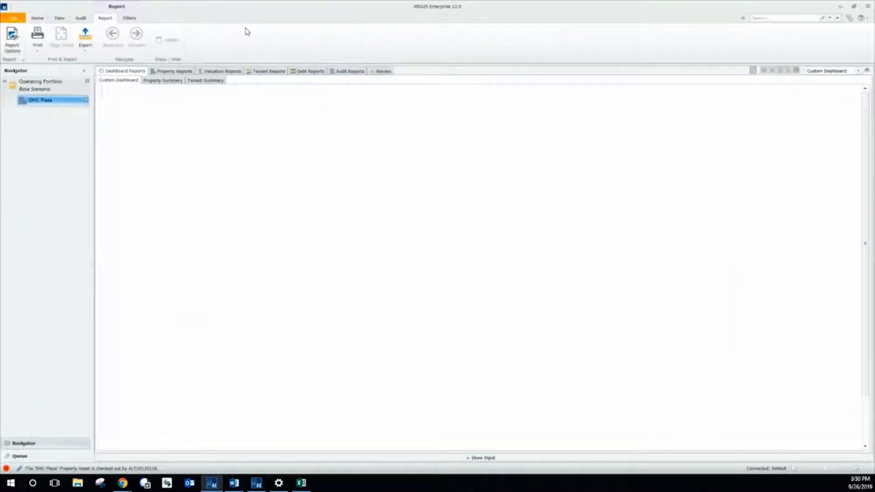
click(347, 71)
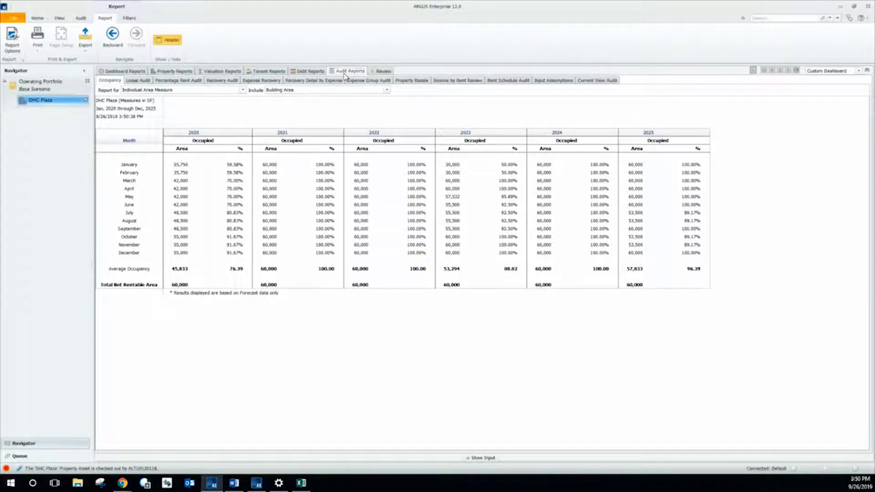
click(309, 81)
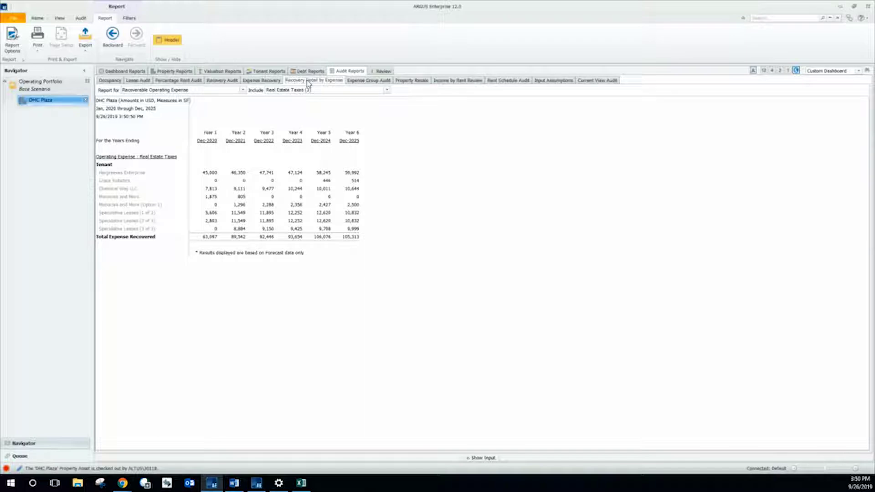
Step: Switch the recovery report's Include filter to Insurance (1) and inspect the first tenant's Year 1 recovery
click(211, 173)
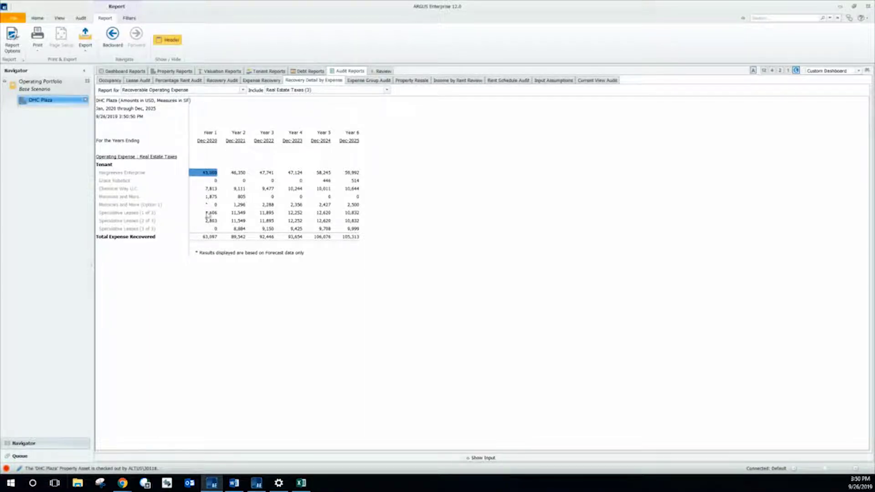
click(301, 91)
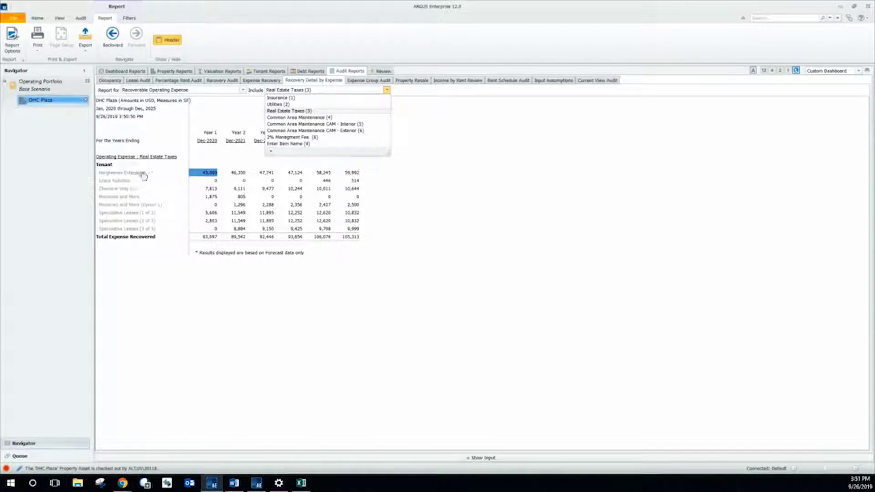
click(289, 98)
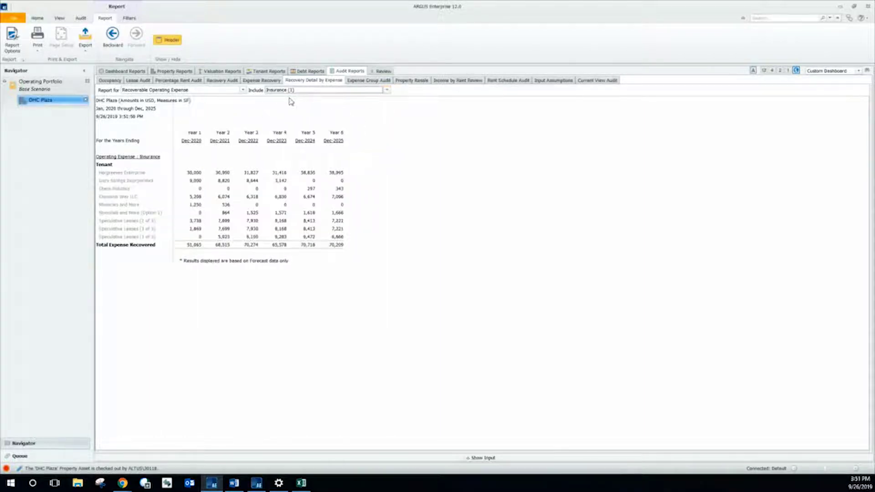
click(195, 175)
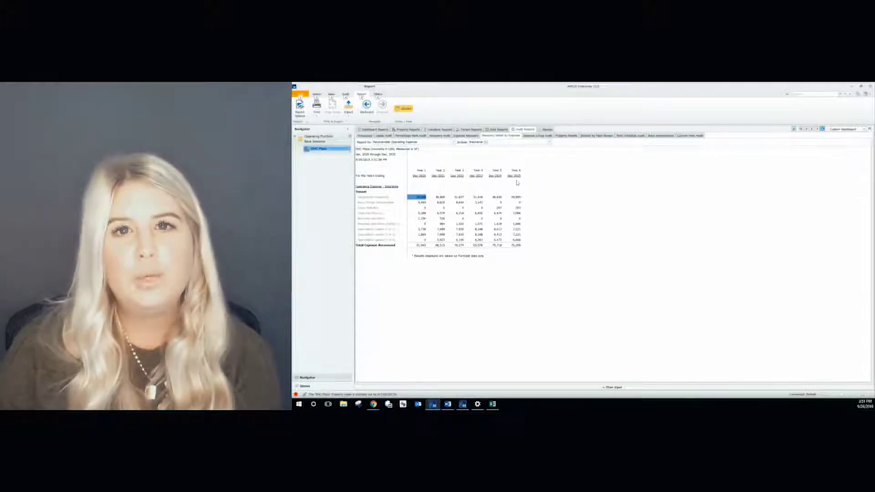
Step: Clear the table selection and show the Expense Group Audit for the 15% Admin Fee group
click(513, 167)
click(528, 136)
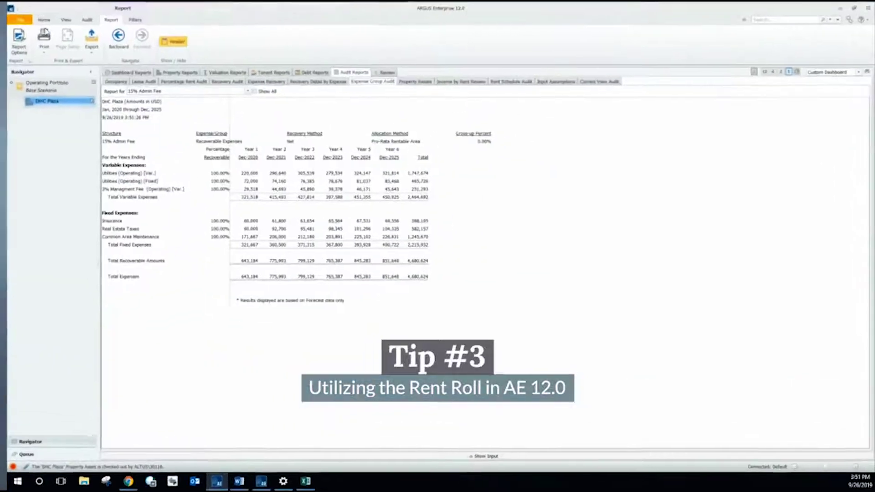
Step: Switch from reports to inputs and view Ivory Strings Incorporated's Rental Income on the Rent Roll
click(36, 18)
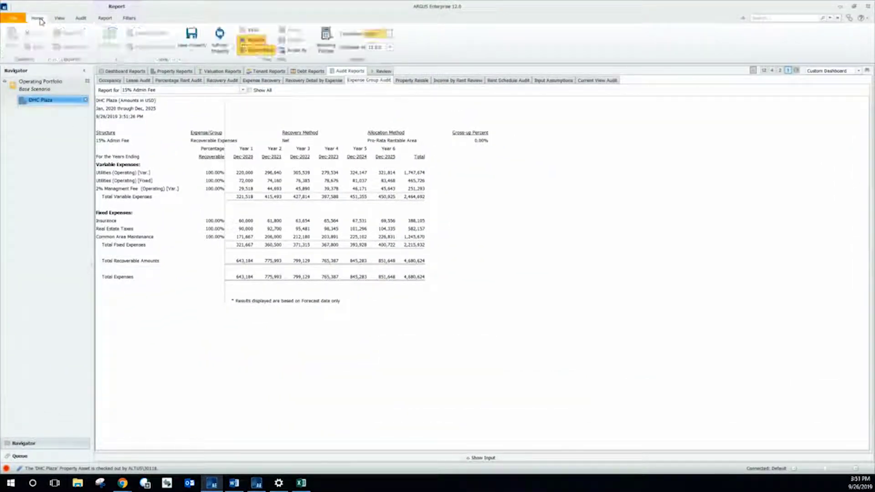
click(253, 44)
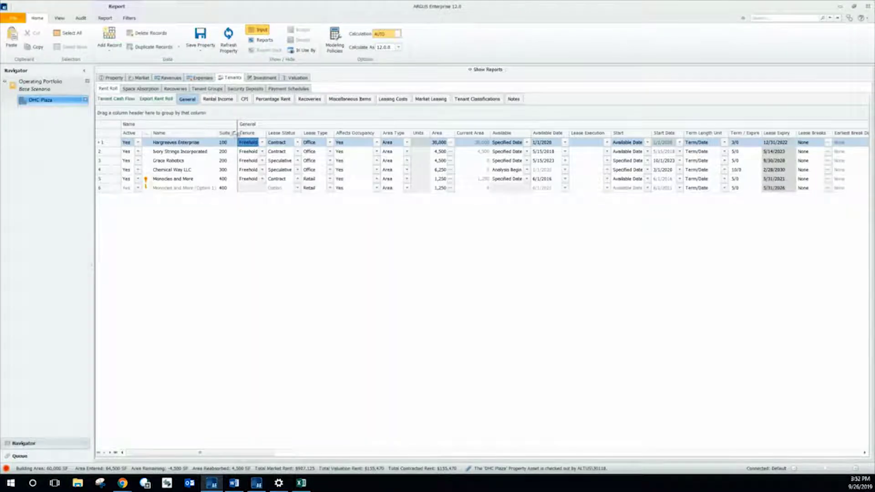
click(221, 102)
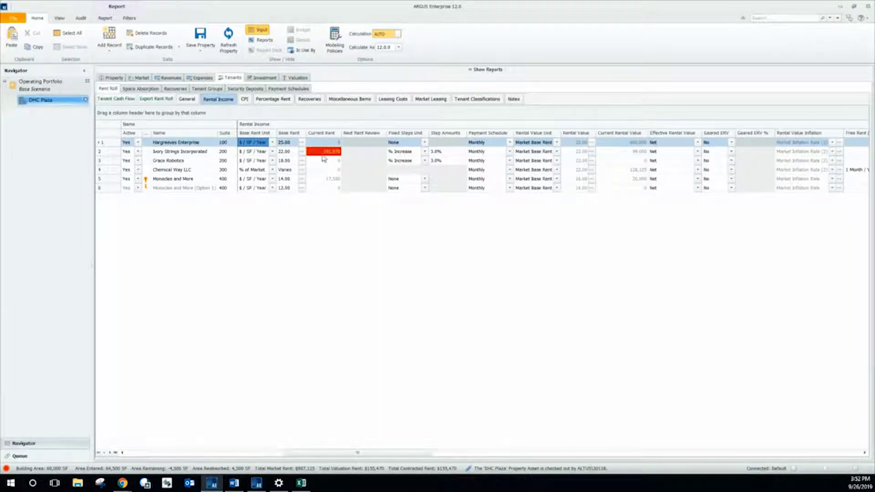
click(323, 155)
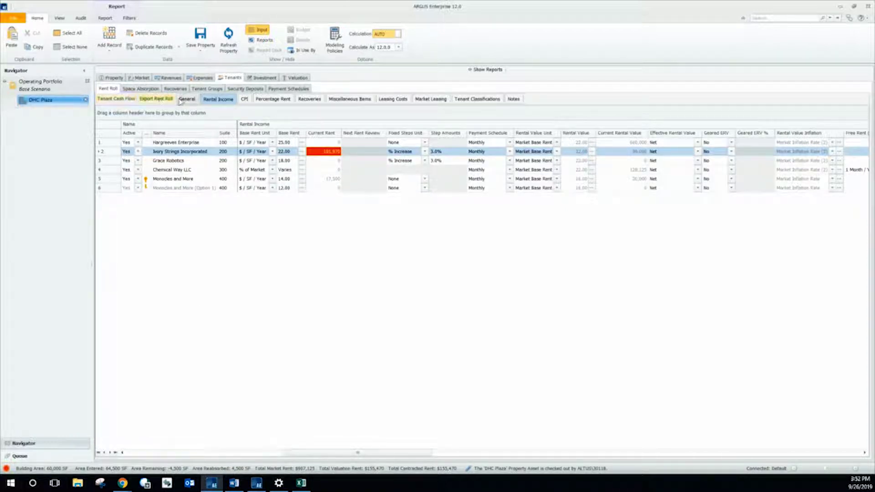
Step: Export DHC Plaza's rent roll to Excel and scroll across the six tenants' columns
click(151, 99)
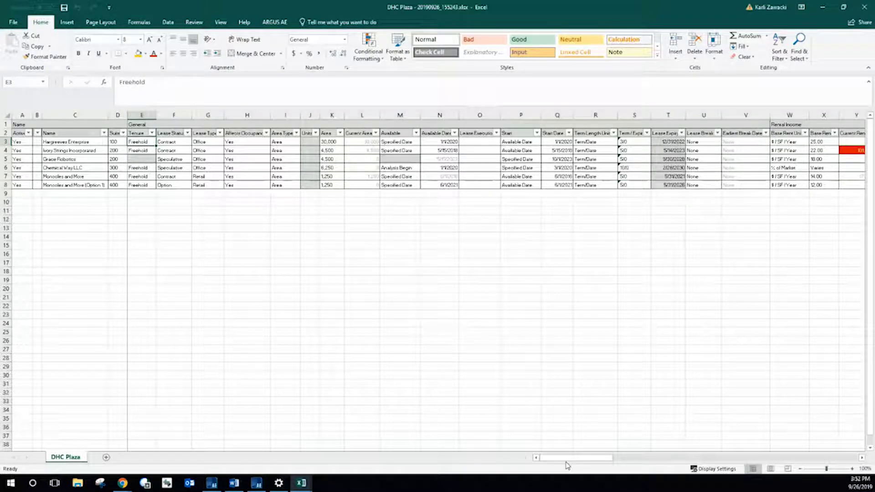
drag(579, 462, 658, 463)
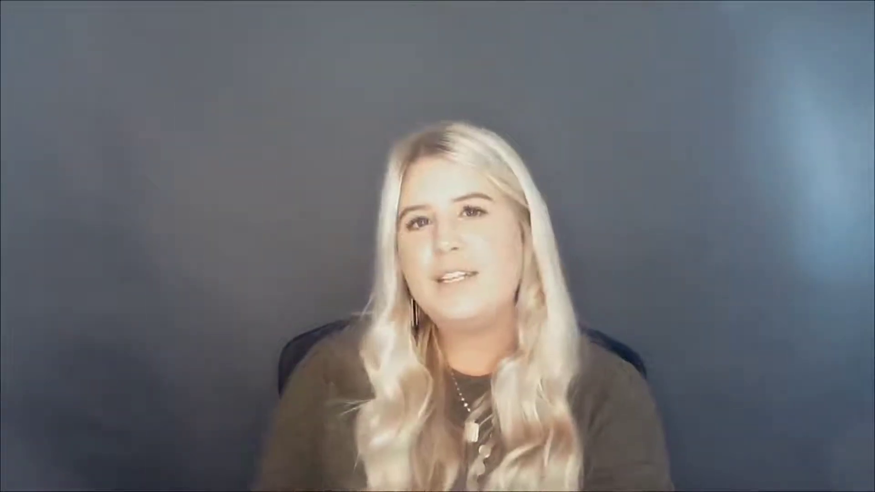